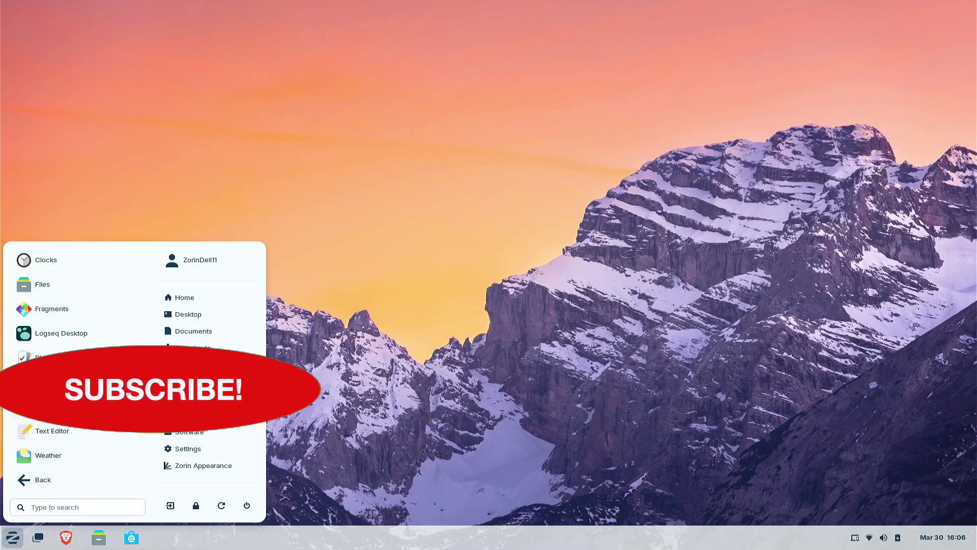
Browse the Home folder in Files, selecting Pictures and opening Downloads, then close Files
left_click(48, 286)
left_click(388, 71)
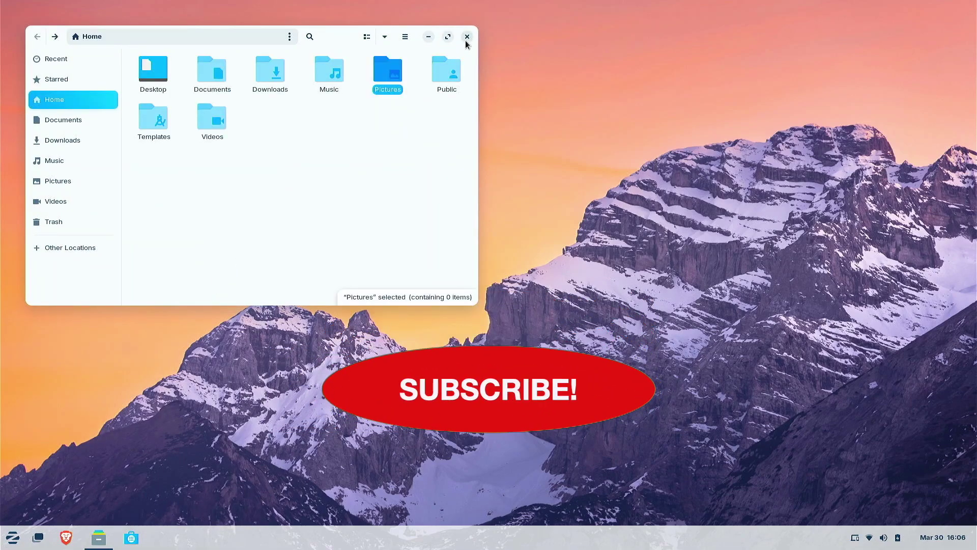
double_click(272, 74)
left_click(467, 37)
Show the Graphics applications in the Zorin menu, scroll them, and return to categories
left_click(13, 538)
left_click(70, 289)
left_click_drag(145, 283, 55, 500)
left_click(55, 484)
Launch Brave Web Browser from the Internet category of the Zorin menu
left_click(50, 318)
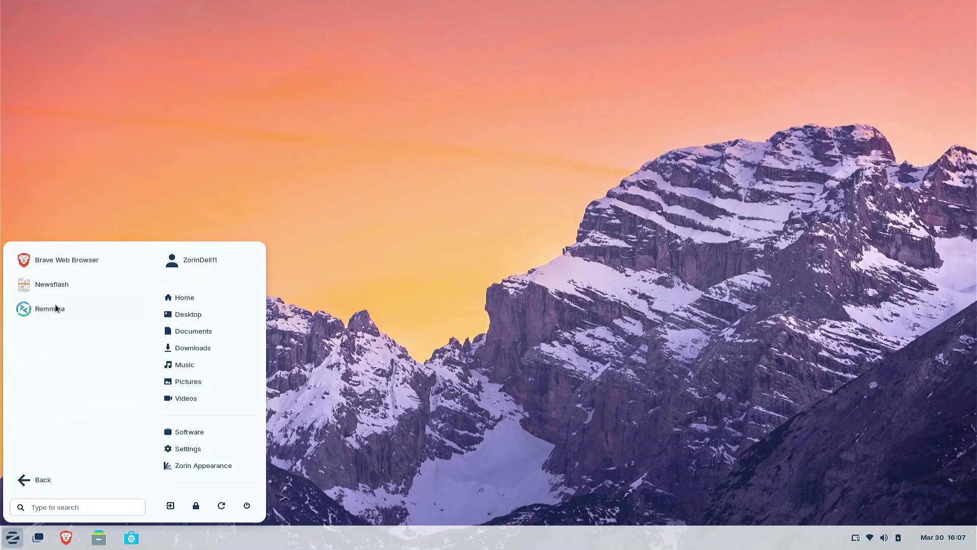
left_click(78, 262)
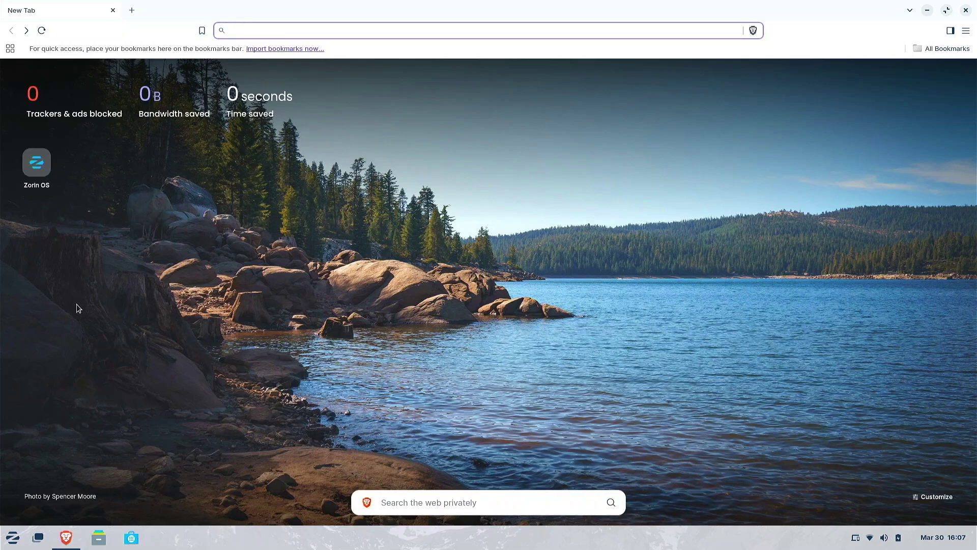
Open the Zorin OS website from the new-tab shortcut and scroll its homepage
left_click(37, 174)
scroll(614, 287, "down", 2)
scroll(614, 284, "down", 3)
scroll(626, 304, "up", 4)
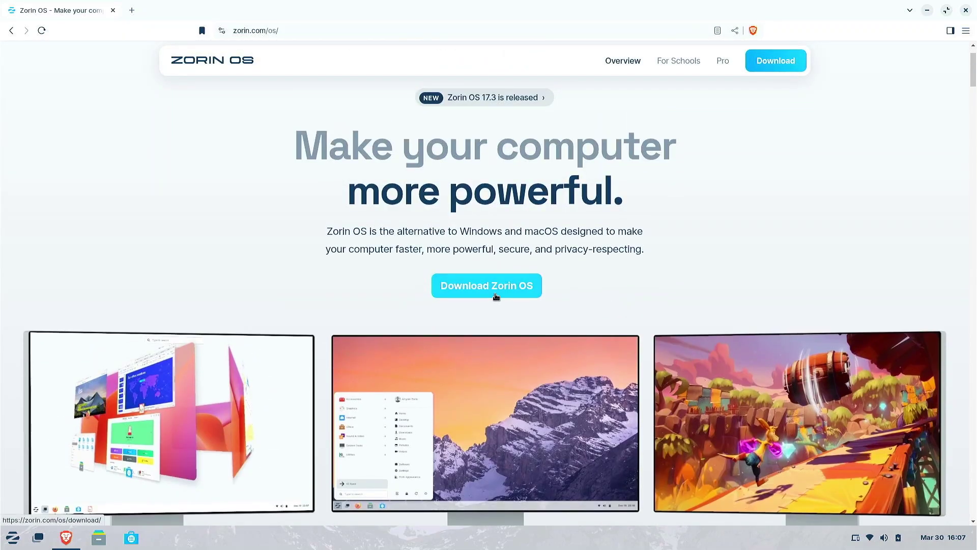
Go to the Download Zorin OS page and scroll through the Core, Education and Pro editions
left_click(496, 292)
scroll(497, 300, "down", 1)
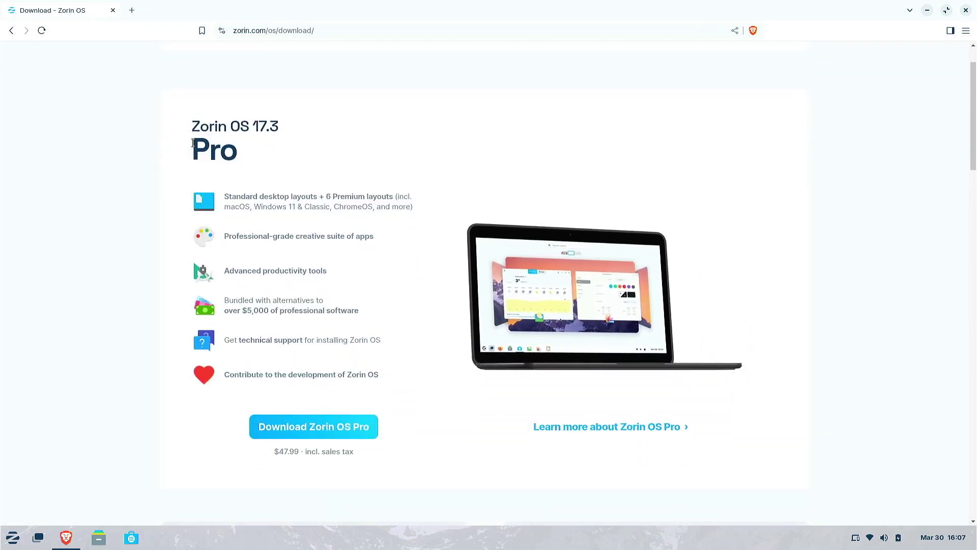
scroll(408, 451, "down", 9)
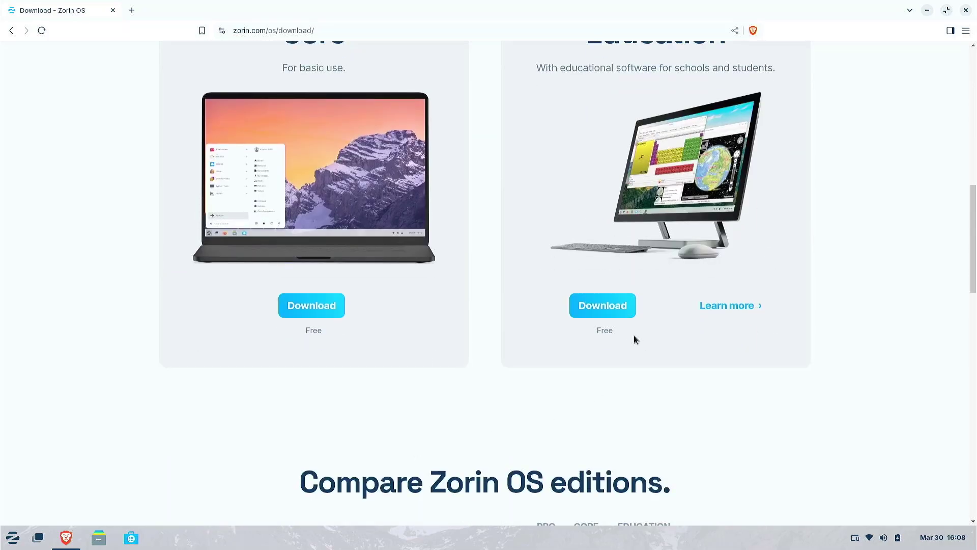
scroll(434, 417, "up", 10)
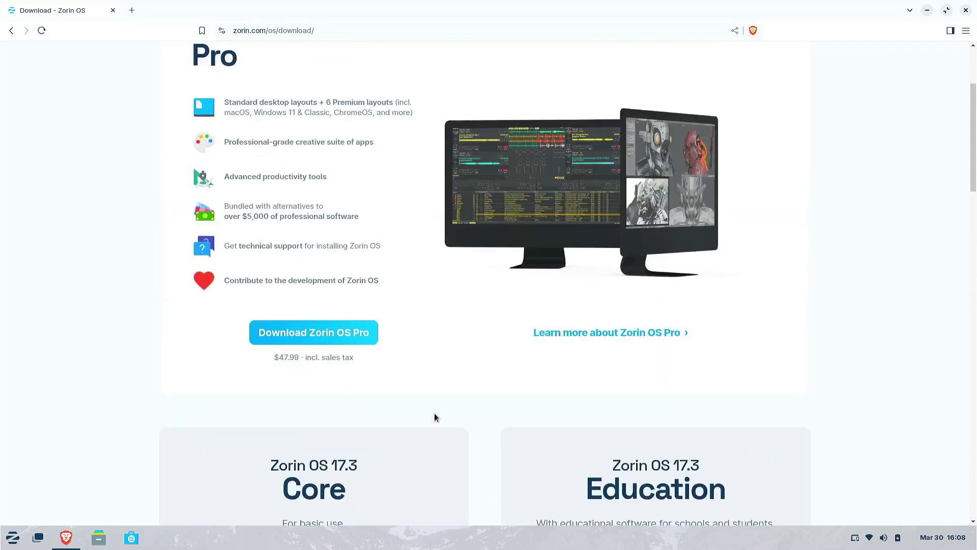
Open Zorin Help, view the System Requirements article, and return to the Help home
left_click(604, 61)
scroll(691, 265, "down", 3)
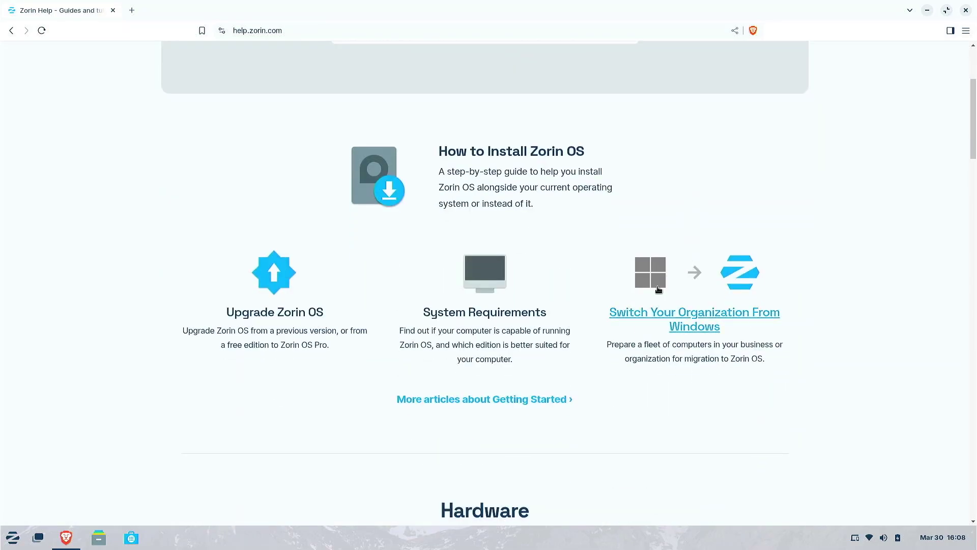
left_click(518, 313)
left_click(11, 31)
Read through the How to Install Zorin OS guide, then go back
left_click(488, 152)
scroll(626, 287, "down", 3)
scroll(634, 287, "up", 3)
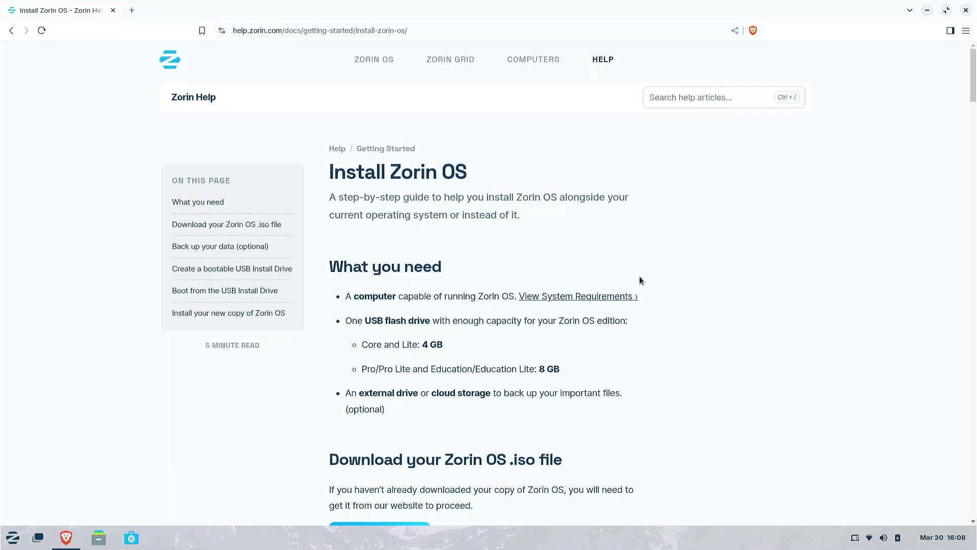
left_click(10, 31)
Navigate back to the New Tab page and check the Zorin OS shortcut's options
left_click(11, 31)
left_click(16, 32)
left_click(16, 32)
left_click(54, 150)
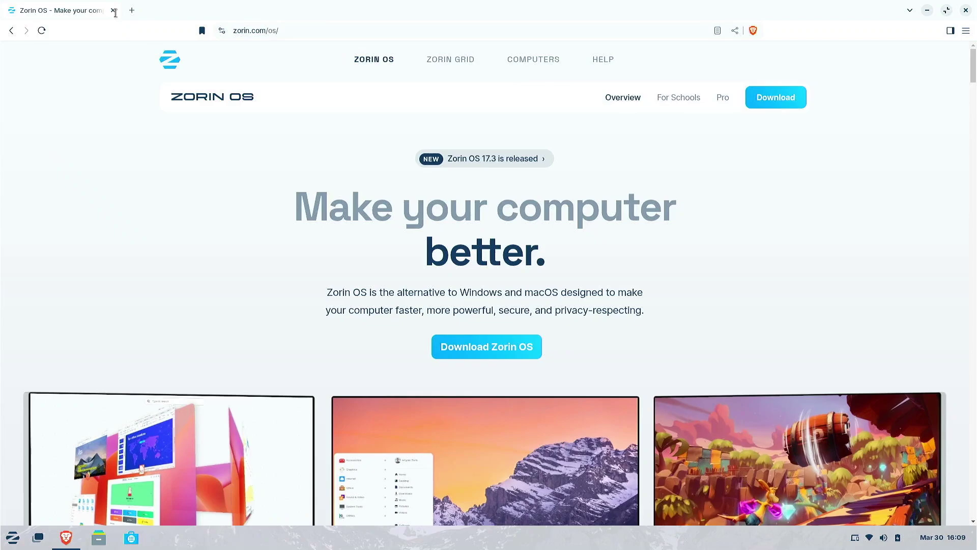
left_click(10, 31)
left_click(49, 151)
left_click(80, 283)
In the dashboard's Top Sites settings, toggle top sites off and on, keeping Frequently Visited
left_click(920, 498)
double_click(342, 282)
left_click(643, 211)
left_click(638, 212)
left_click(480, 284)
left_click(575, 269)
Close Brave and launch LibreOffice Writer from the Office applications
left_click(966, 11)
left_click(12, 538)
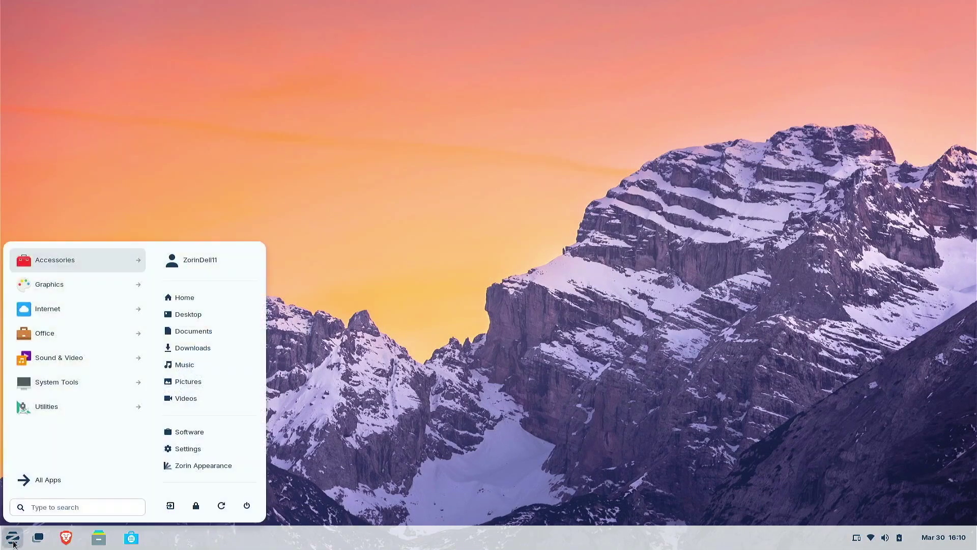
left_click(53, 338)
scroll(144, 319, "down", 1)
left_click_drag(144, 320, 144, 346)
left_click_drag(144, 346, 144, 292)
left_click_drag(139, 390, 146, 427)
left_click(65, 404)
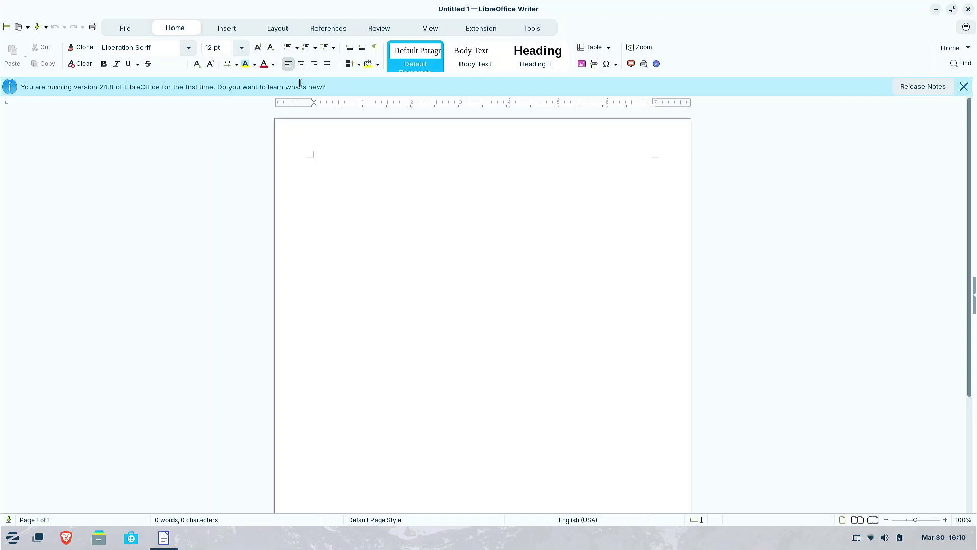
Close the blank Writer document and look through the Office apps in the menu
left_click(968, 10)
left_click(13, 537)
left_click(75, 338)
left_click_drag(146, 347, 146, 322)
left_click(30, 482)
Browse the Sound & Video apps, then open System Tools and launch Software
left_click(79, 363)
left_click_drag(144, 305, 152, 394)
scroll(153, 402, "up", 5)
left_click(55, 486)
left_click(77, 389)
left_click(67, 362)
Search the Software store for 'web browser', then close search to return to Explore
left_click(16, 10)
type("web browser")
left_click(19, 13)
Close Software and scroll through the System Tools apps in the Zorin menu
left_click(967, 12)
left_click(7, 544)
left_click(69, 382)
scroll(141, 367, "down", 2)
scroll(144, 384, "down", 3)
scroll(145, 443, "up", 1)
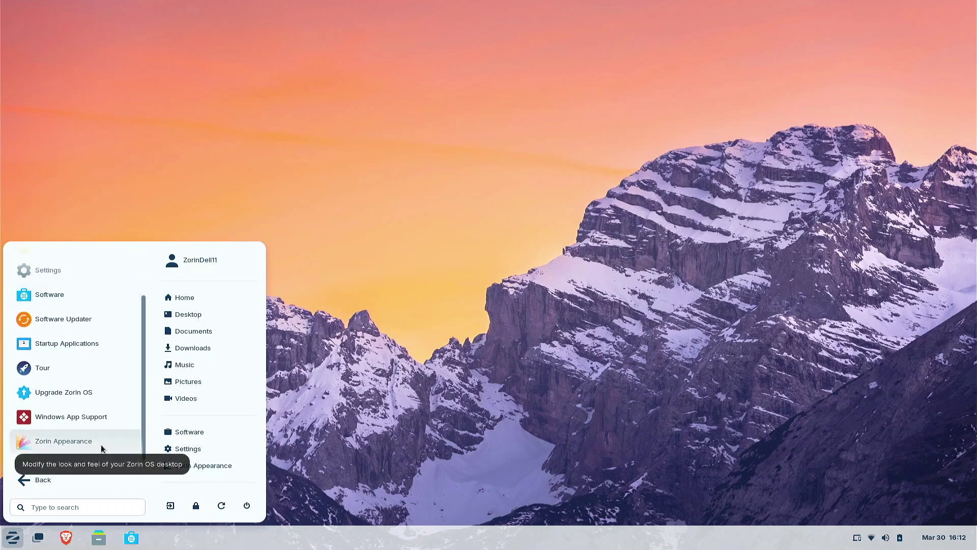
Launch Terminal from the Utilities apps, then close it
left_click(28, 489)
left_click(47, 409)
scroll(145, 322, "down", 2)
left_click_drag(145, 322, 143, 404)
left_click(75, 456)
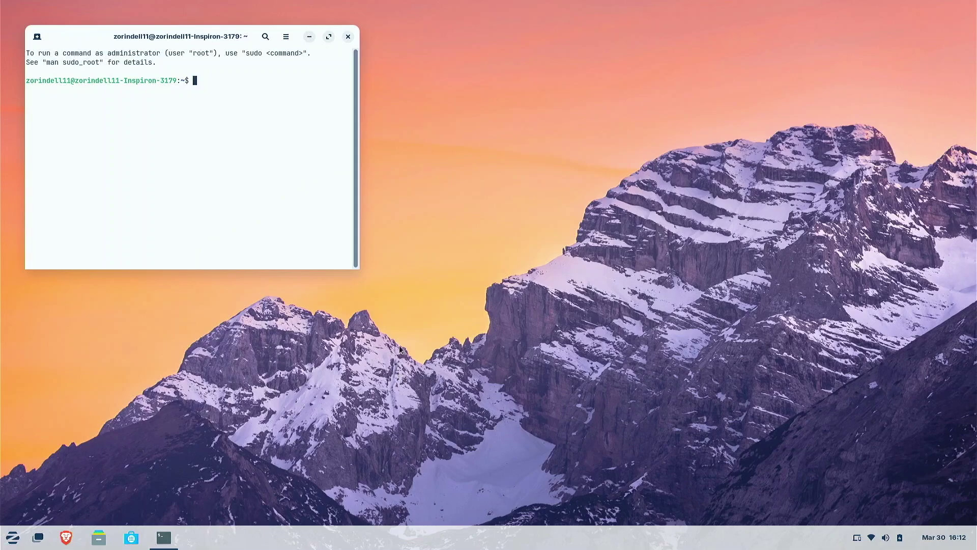
left_click(349, 37)
left_click(13, 538)
Launch Settings from System Tools to view the About page's hardware details
left_click(79, 384)
left_click(39, 336)
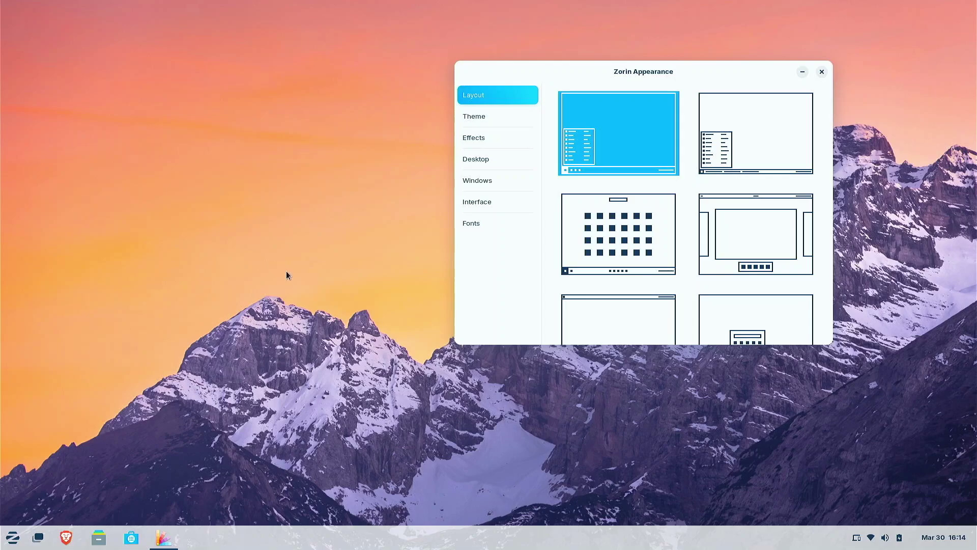
Browse the layout thumbnails and apply the macOS-style top bar and centered dock layout
scroll(704, 227, "down", 10)
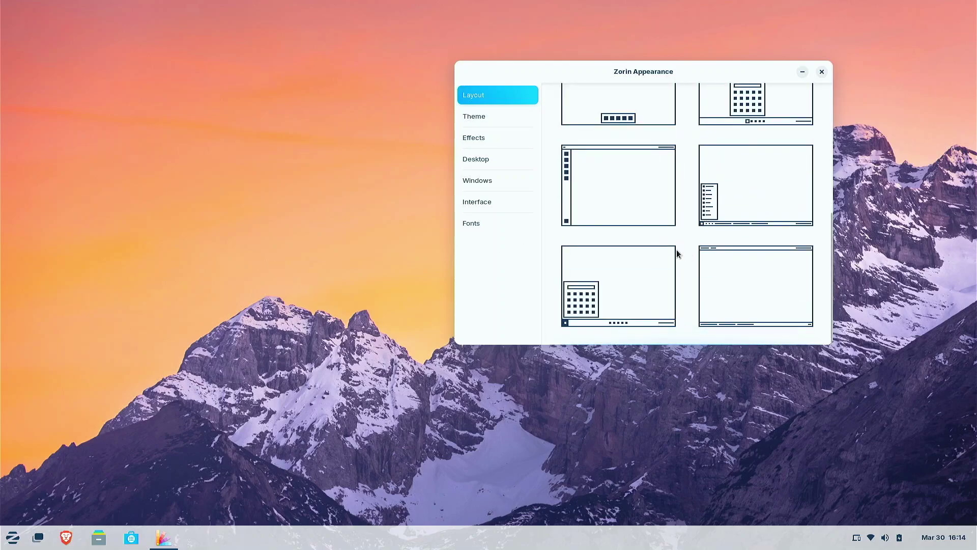
scroll(673, 249, "up", 5)
left_click(651, 223)
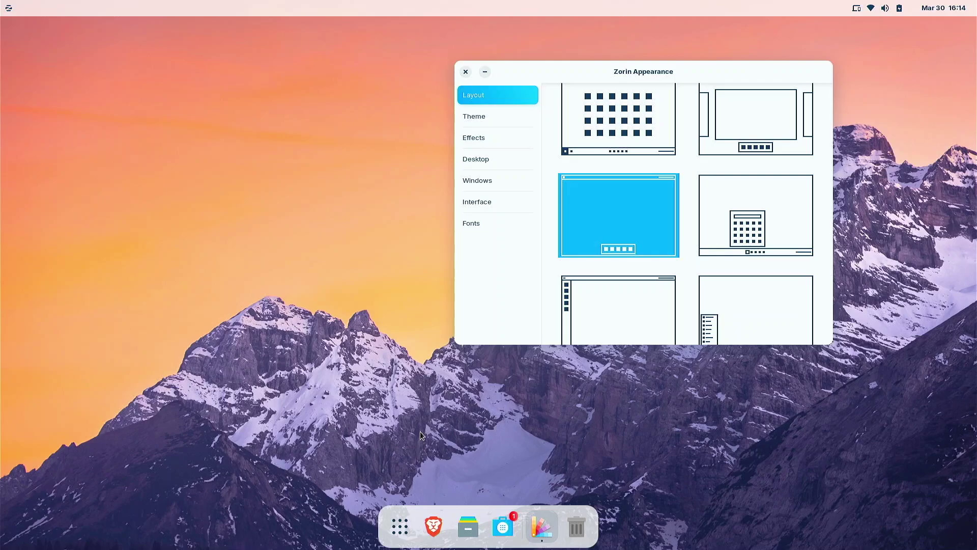
Show all installed applications from the dock and scroll back and forth between the app grid pages
left_click(400, 526)
scroll(537, 313, "down", 1)
scroll(542, 317, "up", 1)
scroll(546, 319, "down", 1)
scroll(546, 320, "up", 1)
scroll(546, 323, "down", 1)
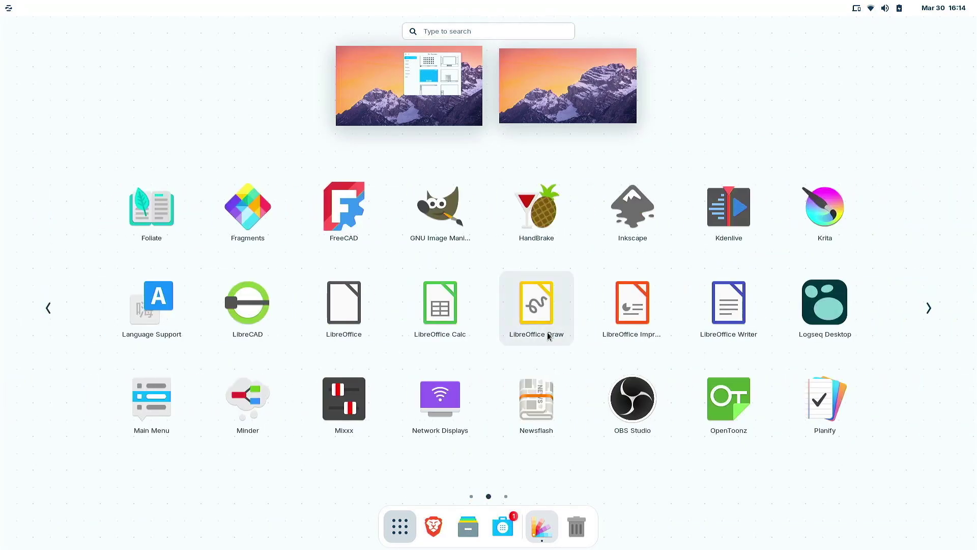
scroll(547, 335, "up", 1)
scroll(547, 334, "down", 1)
scroll(549, 338, "up", 1)
scroll(550, 336, "down", 1)
scroll(549, 331, "up", 1)
Launch Firewall Configuration, authenticate with the password, and switch the firewall Status on
left_click(827, 401)
type("************")
key("Return")
left_click(59, 94)
Close Firewall Configuration and restore the Windows-style full-width bottom taskbar layout
left_click(8, 25)
scroll(688, 192, "up", 4)
left_click(640, 124)
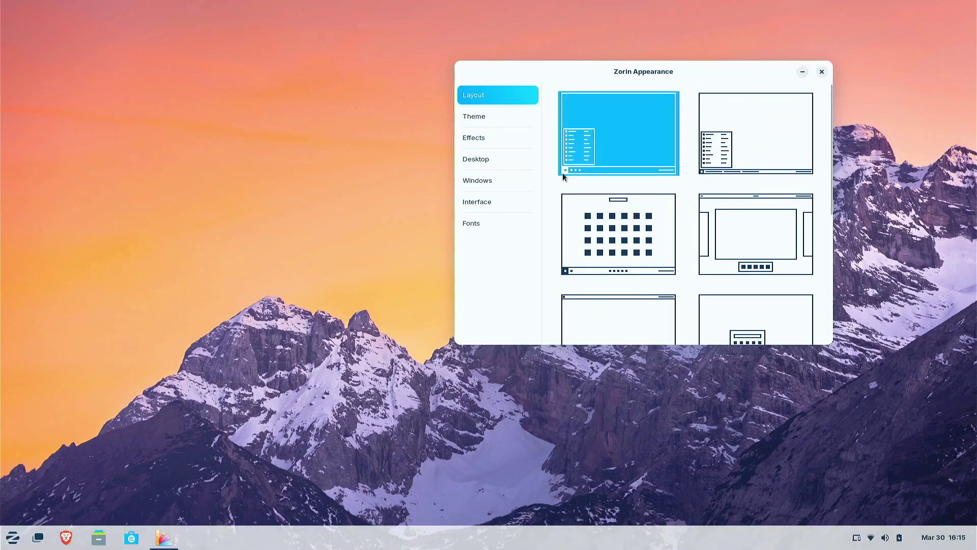
left_click(12, 538)
left_click(41, 507)
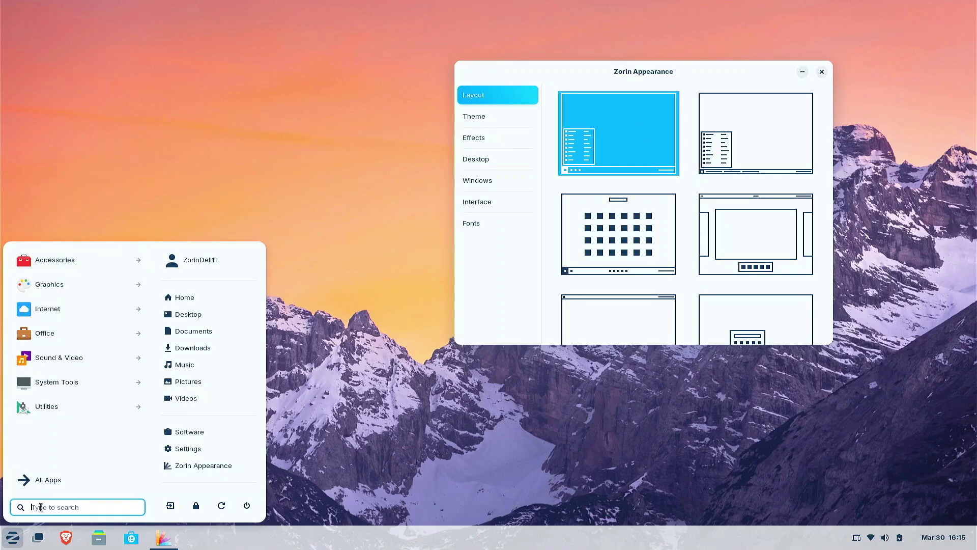
type("firewall")
left_click(98, 261)
left_click(440, 359)
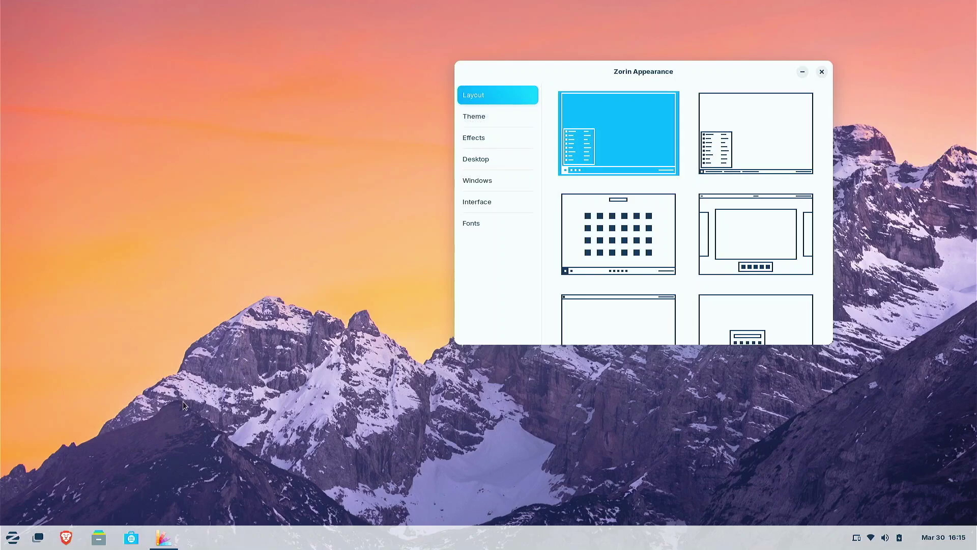
Open the Software store un-maximized and a Files window on Home, placed lower on screen
left_click(132, 535)
left_click(947, 11)
left_click(100, 538)
left_click_drag(321, 47, 320, 183)
Try green and red accent colours in Theme, return to blue, then show the Effects settings
left_click(688, 282)
left_click(486, 118)
left_click(692, 137)
left_click(744, 136)
left_click(664, 137)
left_click(476, 140)
left_click(157, 109)
Maximize, restore, enlarge and reposition the Software window to show its Explore page
left_click(131, 11)
double_click(839, 17)
left_click_drag(339, 226, 672, 494)
left_click_drag(567, 136, 472, 39)
left_click(705, 346)
left_click(434, 48)
left_click_drag(445, 45, 442, 88)
Switch on Jelly Mode and drag the Software window to see it wobble
left_click(786, 139)
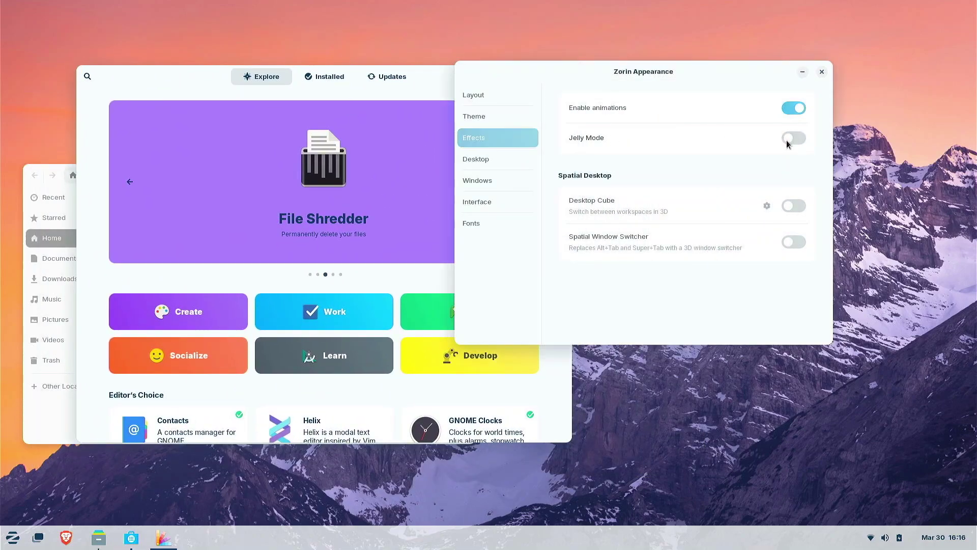
left_click_drag(428, 79, 389, 54)
left_click(626, 304)
Open the workspace overview, scroll through the workspaces, and return to the desktop
left_click(43, 538)
scroll(236, 339, "down", 1)
scroll(254, 339, "up", 1)
scroll(255, 339, "down", 1)
scroll(282, 349, "up", 1)
left_click(572, 236)
Drag the Files window onto the second workspace and leave the overview there
left_click(43, 542)
left_click_drag(443, 392, 916, 369)
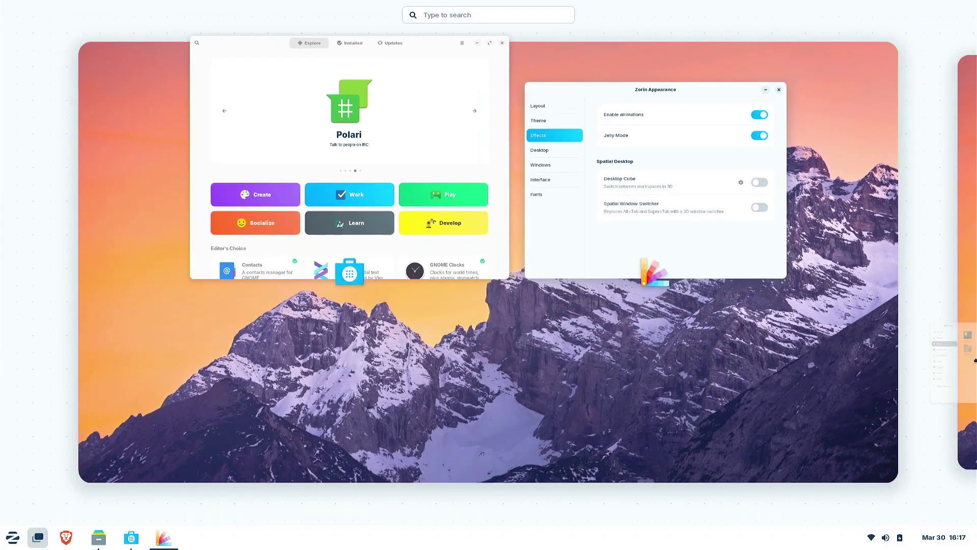
scroll(570, 346, "down", 1)
scroll(566, 335, "up", 1)
scroll(566, 342, "down", 1)
left_click(229, 365)
left_click(297, 472)
Drag the Files window back onto workspace 1 and return to that desktop
left_click(32, 541)
left_click_drag(454, 235, 451, 297)
left_click_drag(484, 44, 444, 44)
left_click(8, 424)
left_click(208, 394)
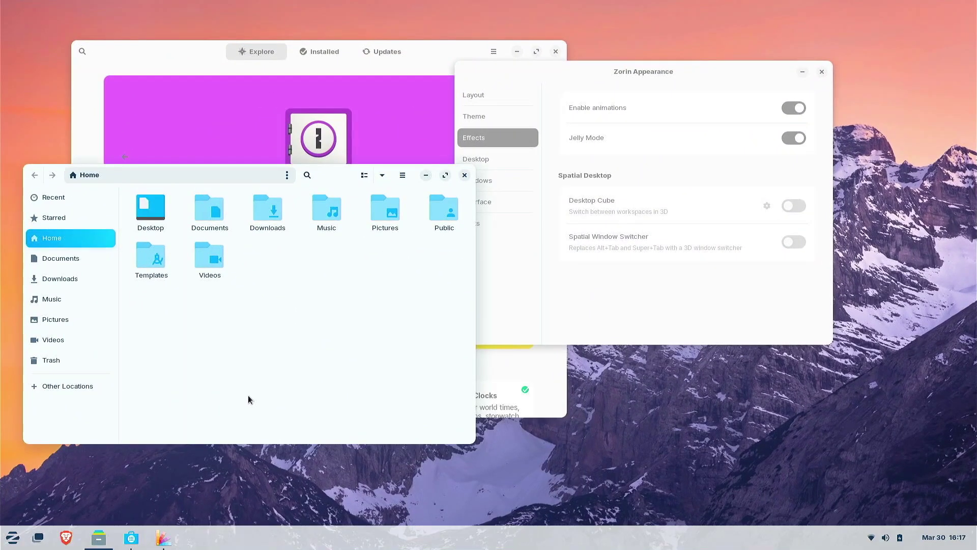
Cycle with Alt+Tab from Software to Files and back to Software, then focus Zorin Appearance
key("alt+Tab")
key("alt+Tab")
key("alt+Tab")
key("alt+Tab")
key("alt+Tab")
key("alt+Tab")
left_click(687, 202)
Turn on Desktop Cube and spin the cube between workspaces in the overview
left_click(791, 207)
left_click(38, 544)
left_click_drag(263, 363, 474, 402)
left_click(575, 235)
Move the Files window to the next workspace and rotate the cube to it and back
left_click(38, 538)
left_click_drag(429, 416, 924, 347)
left_click_drag(546, 441, 508, 475)
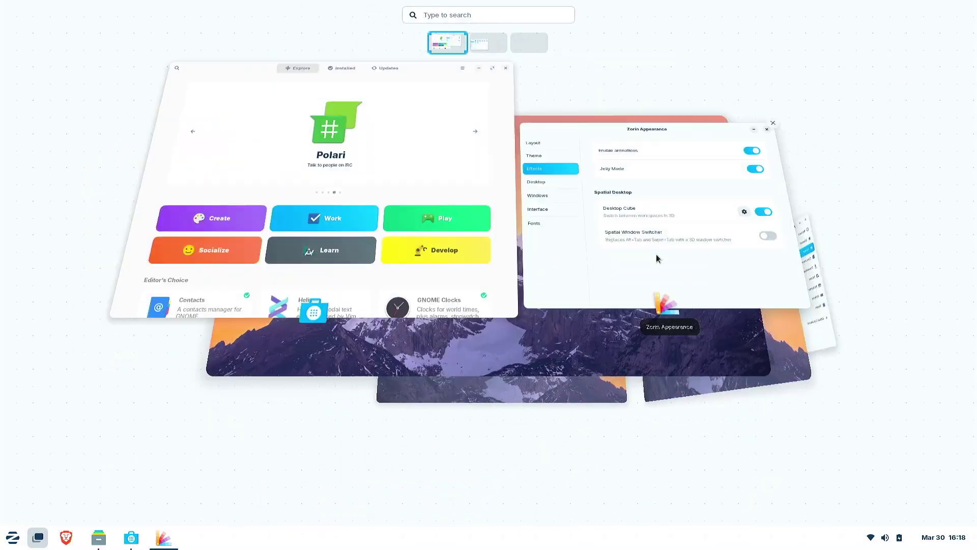
left_click_drag(656, 254, 713, 367)
left_click(557, 436)
left_click(565, 415)
key("alt+Tab")
key("alt+Tab")
key("alt+Tab")
key("alt+Tab")
Move the Files window back to workspace 1 and return to Zorin Appearance
left_click(39, 538)
left_click_drag(479, 46, 456, 53)
left_click(269, 337)
key("alt+Tab")
key("alt+Tab")
key("alt+Tab")
key("alt+Tab")
key("alt+Tab")
key("alt+Tab")
left_click(631, 305)
key("alt+Tab")
key("alt+Tab")
key("alt+Tab")
key("alt+Tab")
key("alt+Tab")
key("alt+Tab")
key("alt+Tab")
key("alt+Tab")
key("alt+Tab")
key("alt+Tab")
key("alt+Tab")
key("alt+Tab")
key("alt+Tab")
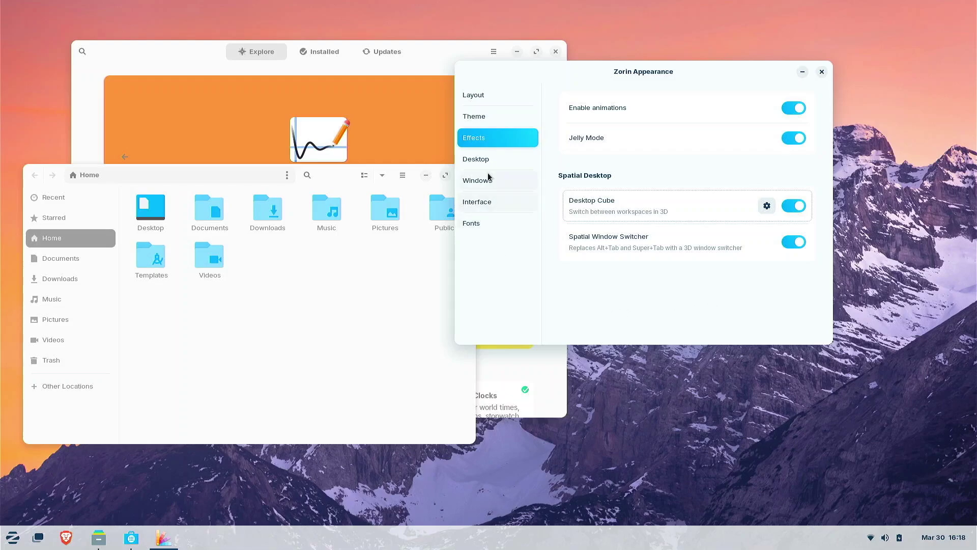
Show Home and Trash icons on the desktop from the Desktop settings
left_click(488, 163)
left_click(575, 170)
left_click(575, 197)
Open Home and Trash from their desktop icons, then hide both icons again
double_click(29, 24)
left_click(431, 35)
double_click(40, 84)
left_click(466, 36)
left_click(465, 175)
double_click(28, 26)
left_click(574, 199)
left_click(573, 171)
Move Zorin Appearance down, switch titlebar buttons to Left, then back to Right
left_click_drag(695, 72, 705, 141)
left_click(763, 383)
left_click(797, 384)
View fonts Inter Regular 10, JetBrains Mono Regular 10, Sans Regular 10, then close Zorin Appearance
left_click(491, 272)
left_click(492, 297)
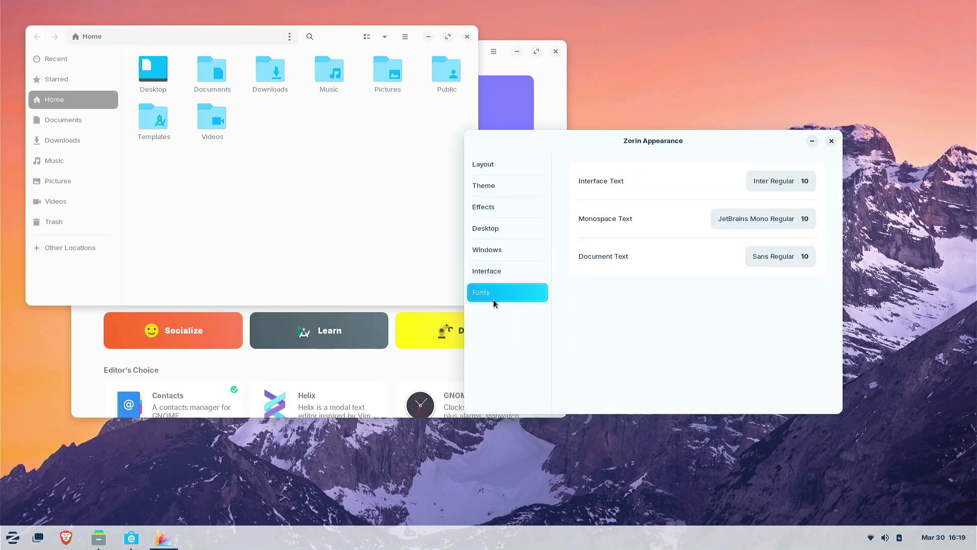
left_click(832, 142)
Close the Files and Software windows, then open Change Background from the desktop menu
left_click(466, 36)
left_click(556, 52)
right_click(459, 171)
left_click(509, 332)
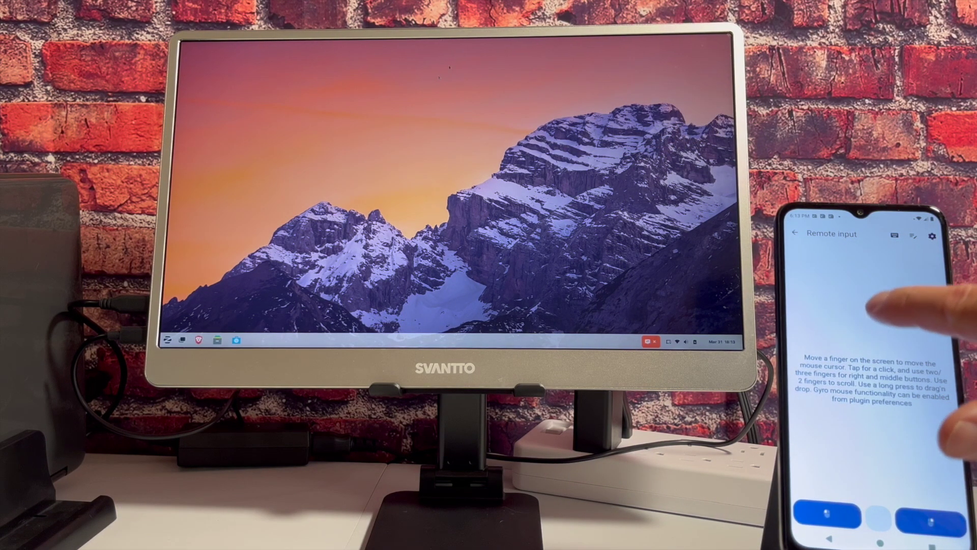
Launch the Software store from the phone touchpad, start its app search, and show the phone keyboard
left_click(236, 340)
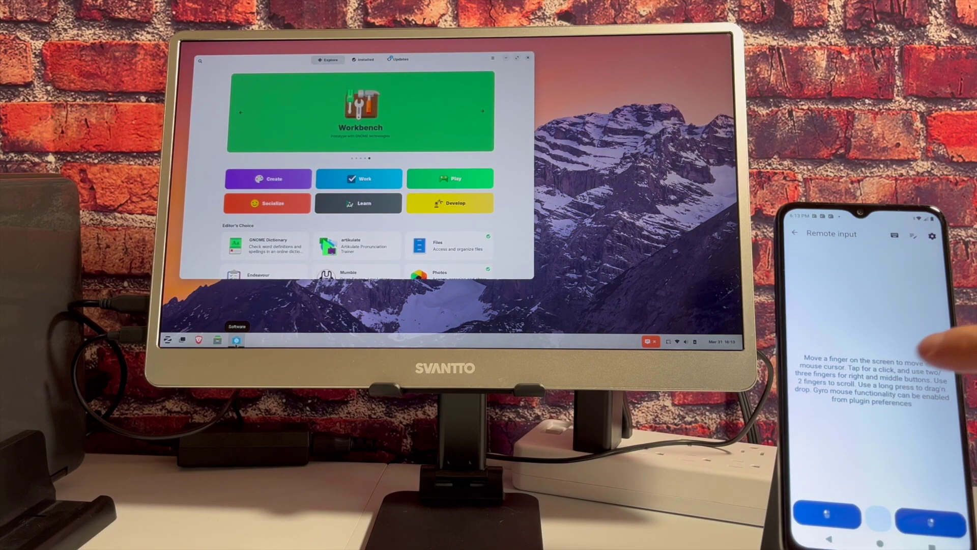
left_click(201, 61)
left_click(894, 235)
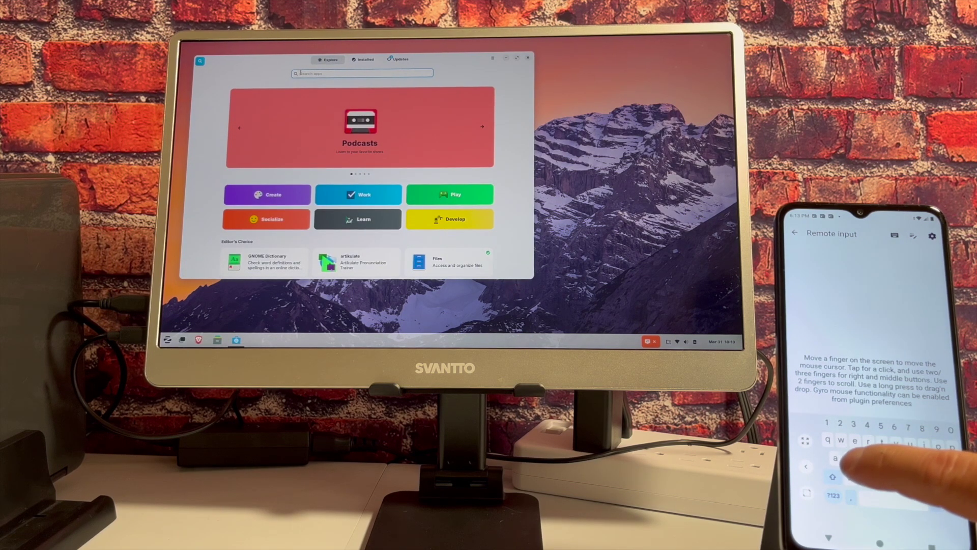
Search the Software store for 'deb browser' from the phone, then hide the keyboard
type("deb")
type(" br")
type("ows")
type("er")
left_click(894, 235)
Close the Software store and send the JPG photo from the phone via Send files
left_click(528, 59)
left_click(795, 232)
left_click(812, 268)
left_click(859, 328)
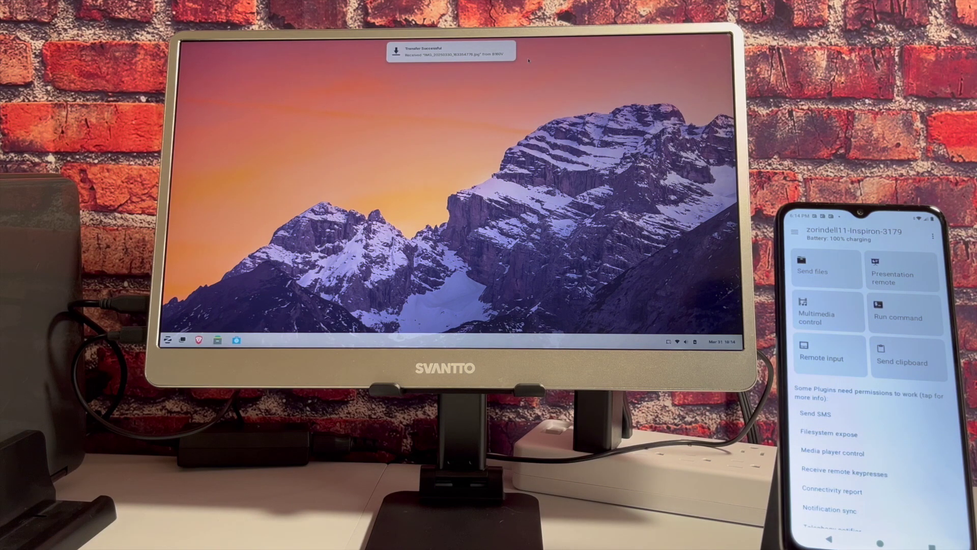
Using the remote touchpad, open the received JPG photo from the Home folder's Downloads
left_click(822, 358)
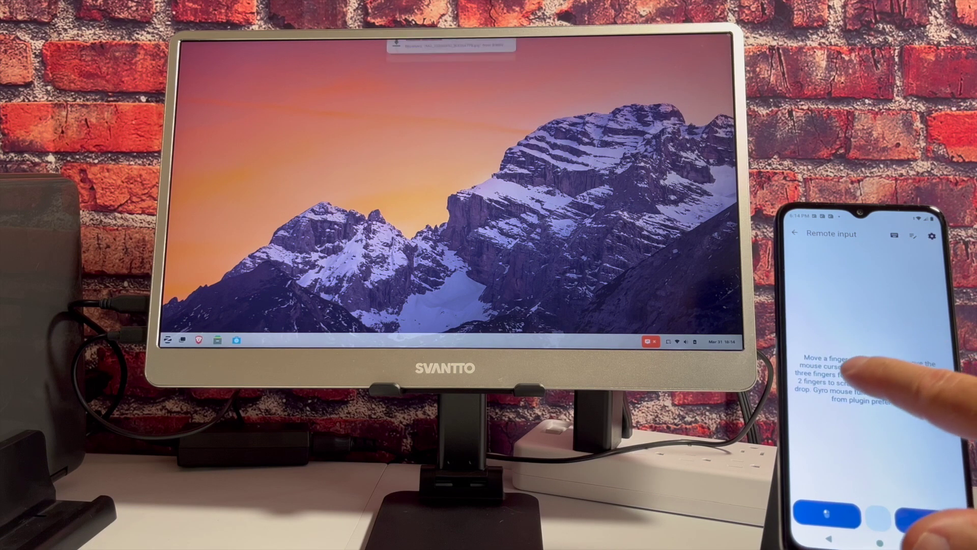
left_click(219, 339)
left_click(328, 80)
double_click(327, 79)
double_click(290, 85)
Close the image viewer and the Downloads window, then leave remote input
left_click(523, 72)
left_click(440, 59)
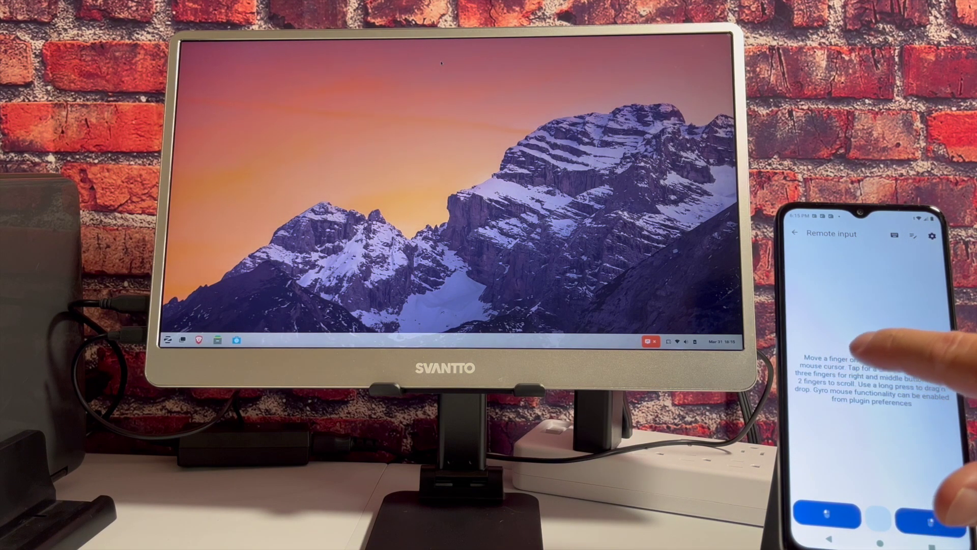
left_click(795, 233)
Show the Run command list with Lock, Log Out, Power Off, Restart and Suspend
left_click(898, 314)
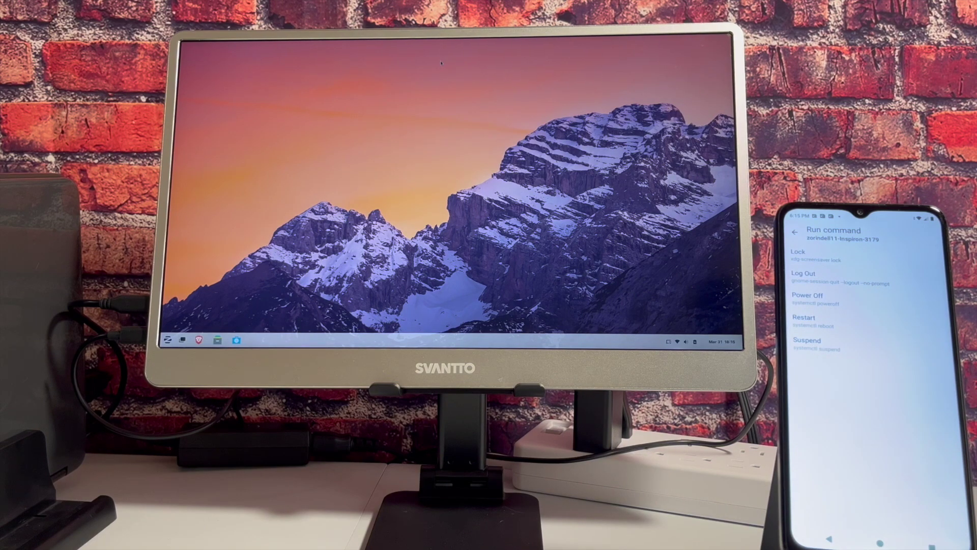